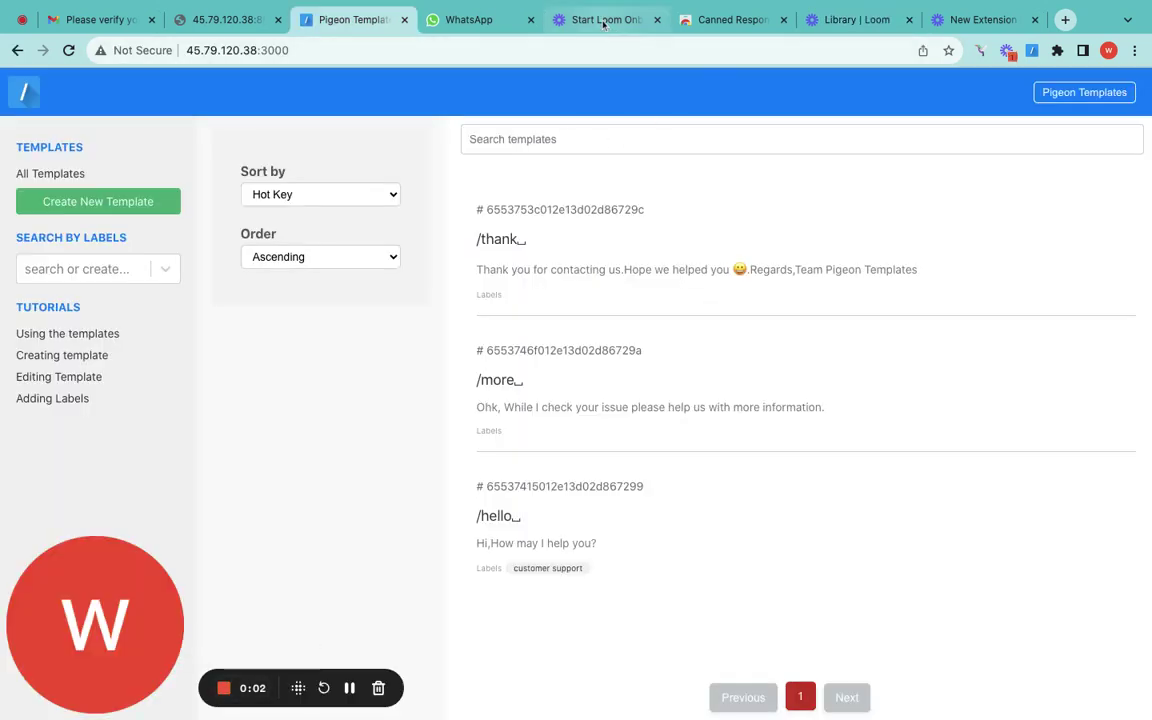
Step: Switch to the Chrome Web Store page for Canned Responses: Email Templates for Gmail
{"action": "left_click", "coordinate": [722, 20]}
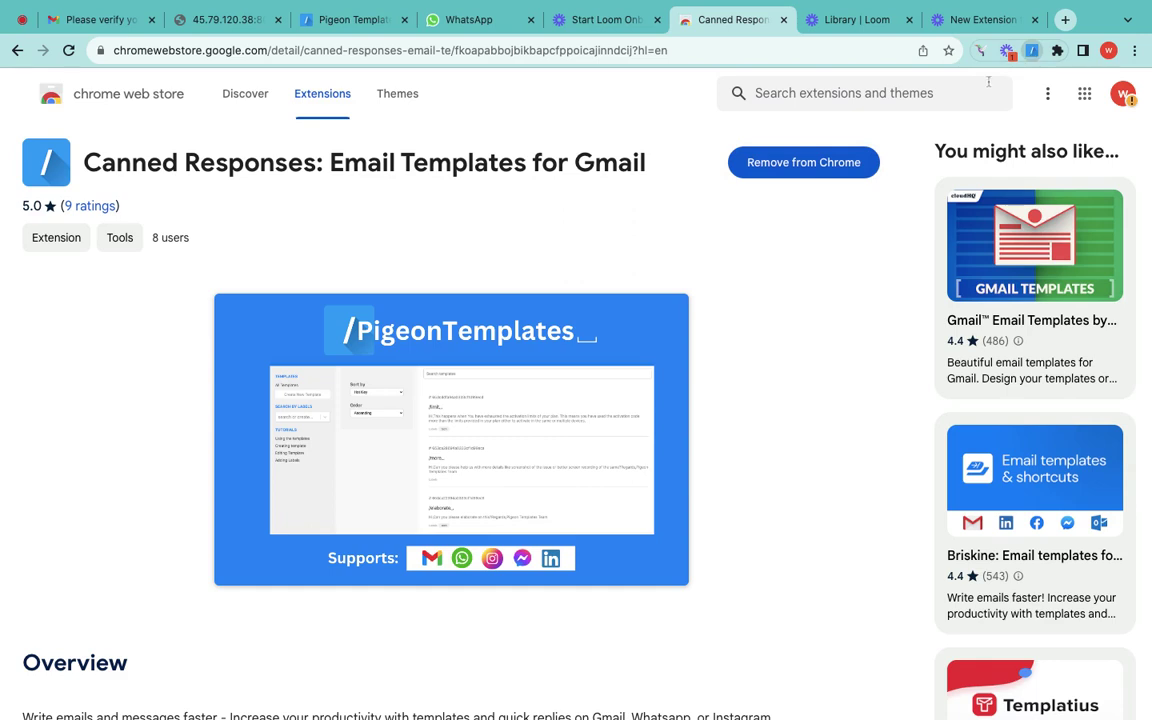
Step: Go back to the Pigeon Templates dashboard via the Loom tab and open its account menu
{"action": "left_click", "coordinate": [857, 19]}
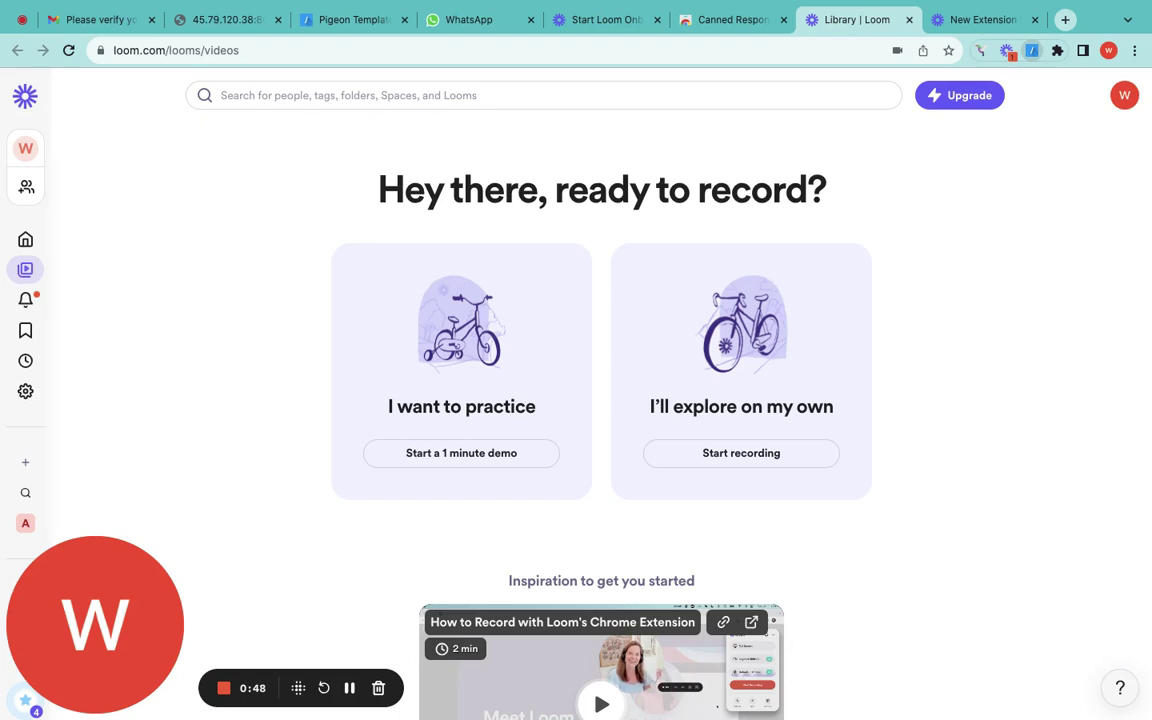
{"action": "left_click", "coordinate": [326, 31]}
{"action": "left_click", "coordinate": [1022, 92]}
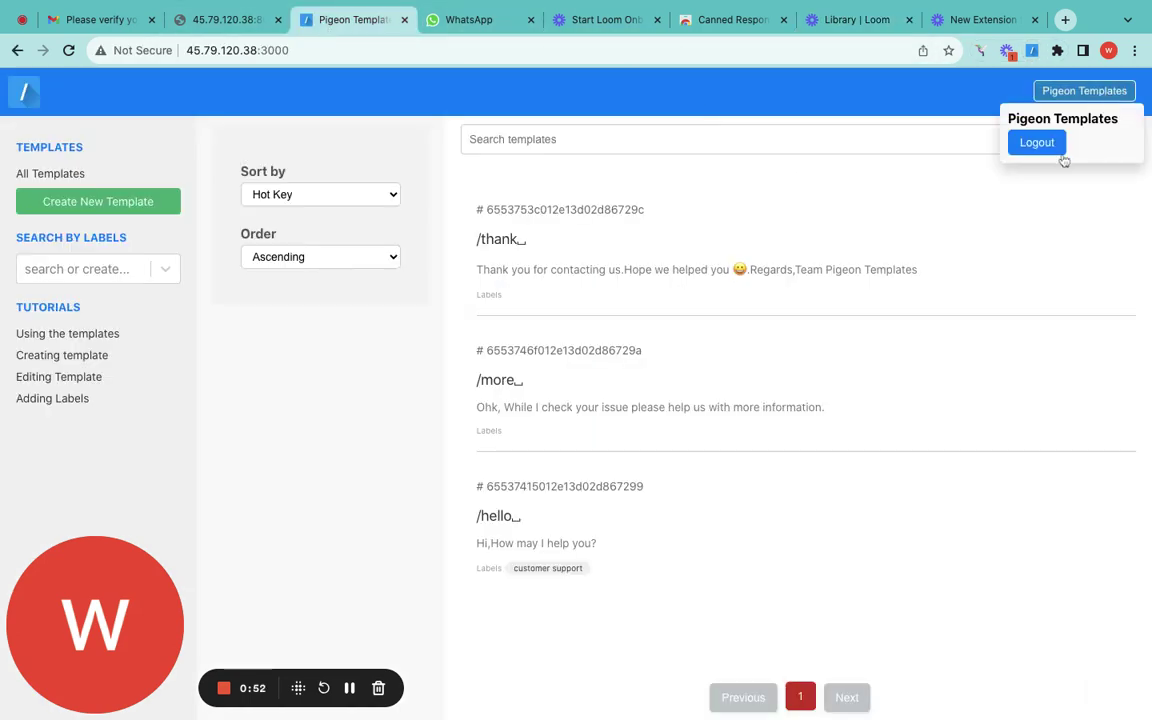
Step: Log out of Pigeon Templates and switch to the Canned Responses store tab
{"action": "left_click", "coordinate": [1038, 140]}
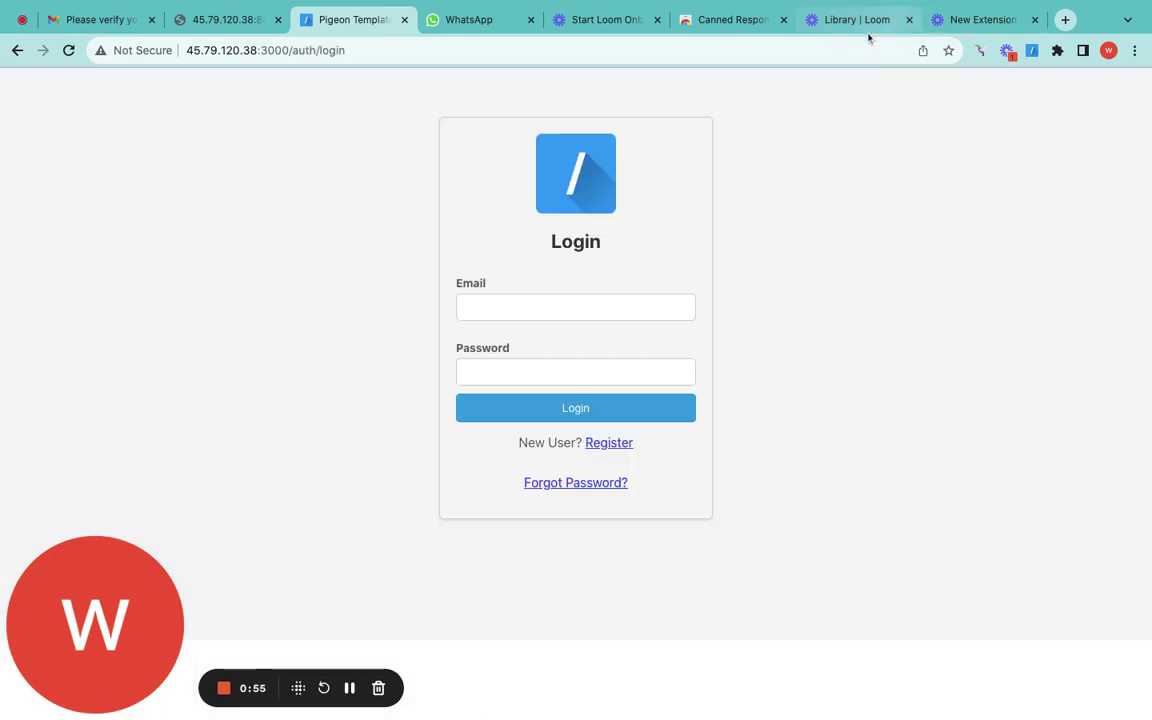
{"action": "left_click", "coordinate": [746, 24]}
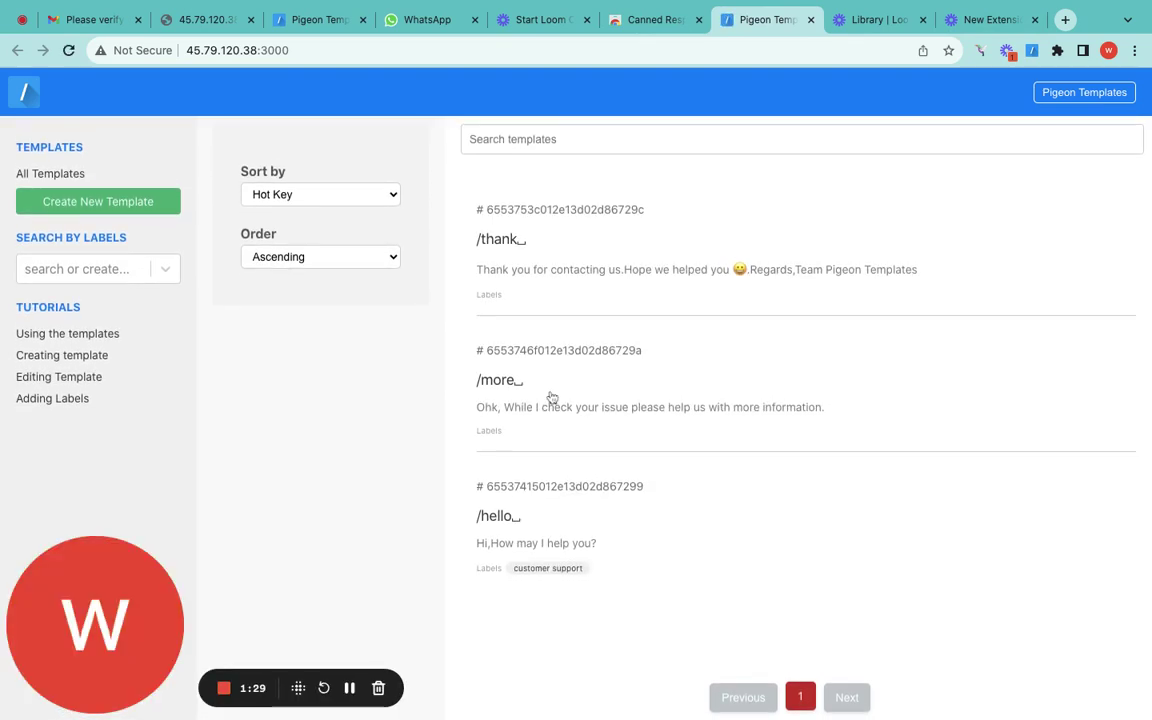
Step: Append 'Please help us with further information.' to the /hello template and update it
{"action": "left_click", "coordinate": [136, 200]}
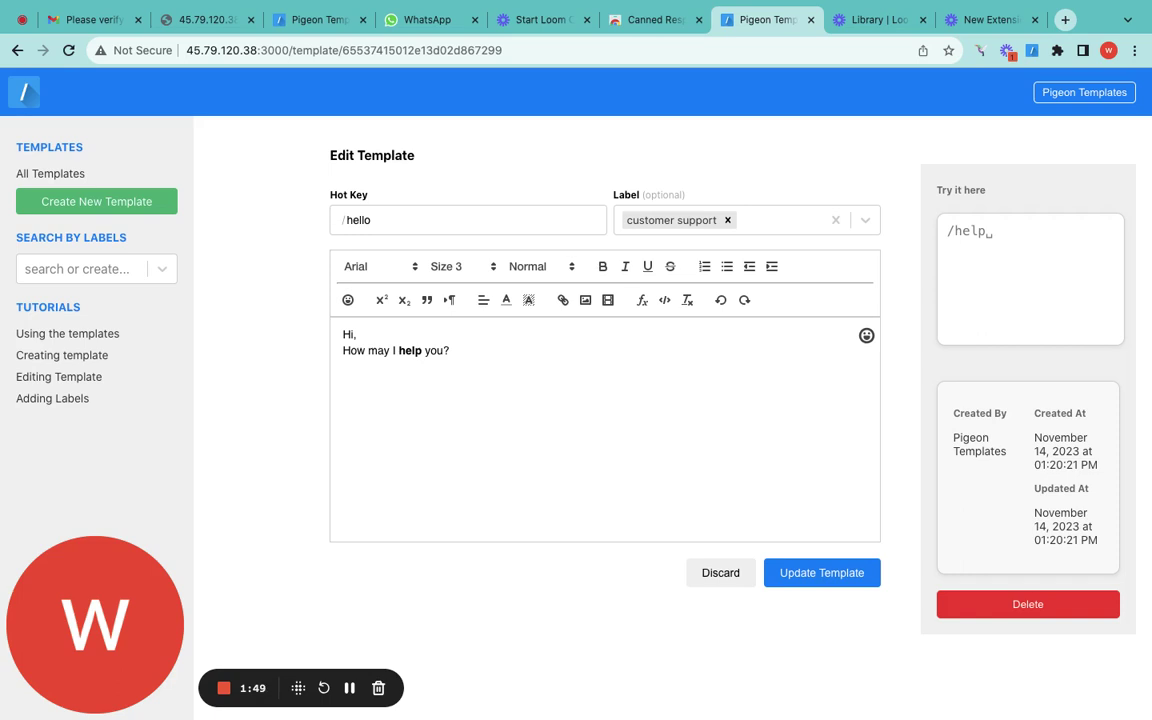
{"action": "left_click", "coordinate": [489, 372]}
{"action": "type", "text": "Pleaese help us with fur"}
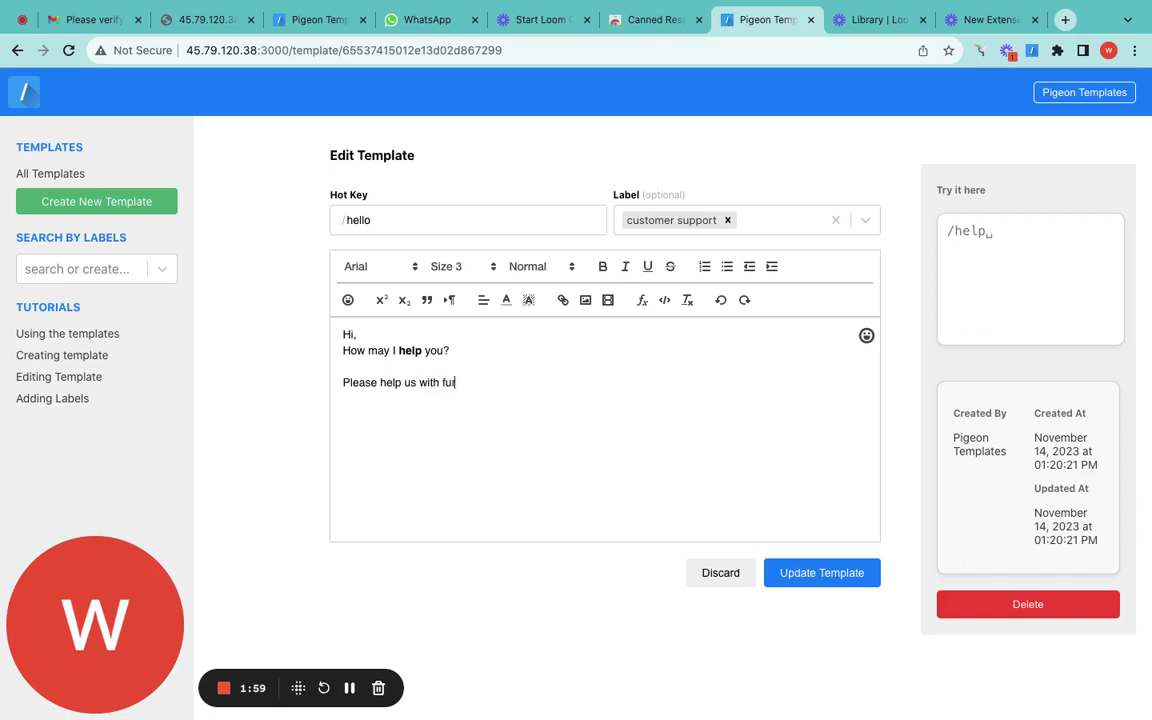
{"action": "type", "text": "ther information."}
{"action": "left_click", "coordinate": [846, 571]}
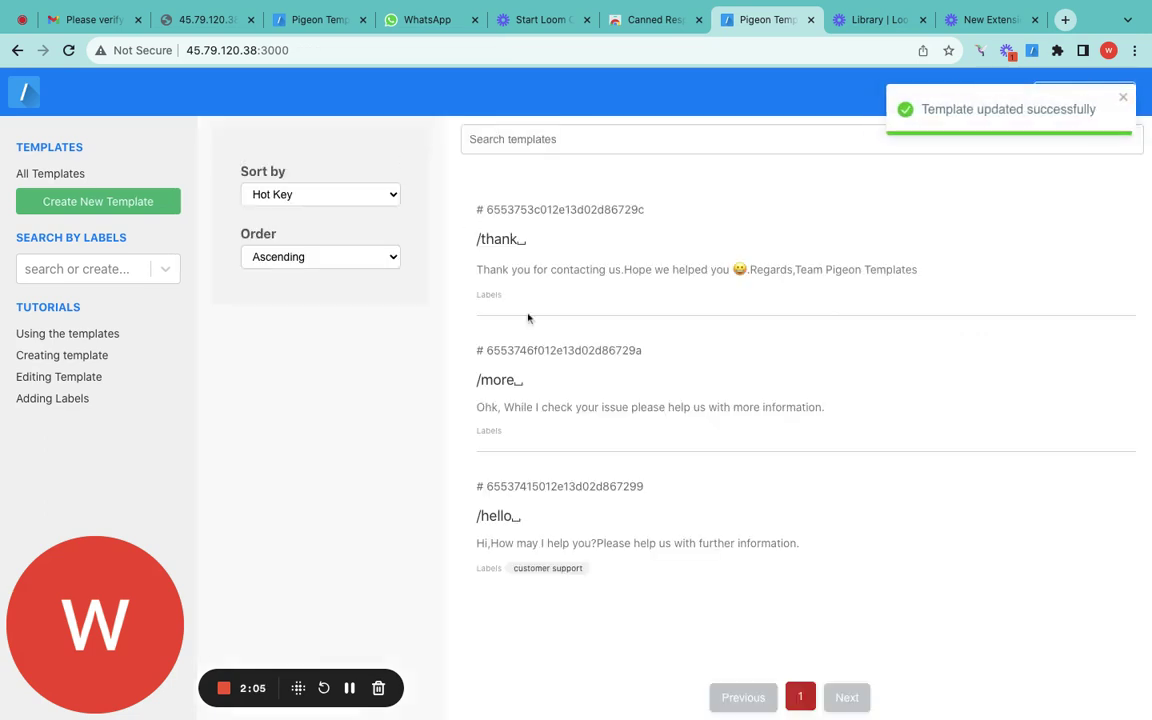
Step: Reopen /hello, then clear all template text from the Gmail draft body
{"action": "left_click", "coordinate": [500, 518]}
{"action": "double_click", "coordinate": [358, 221]}
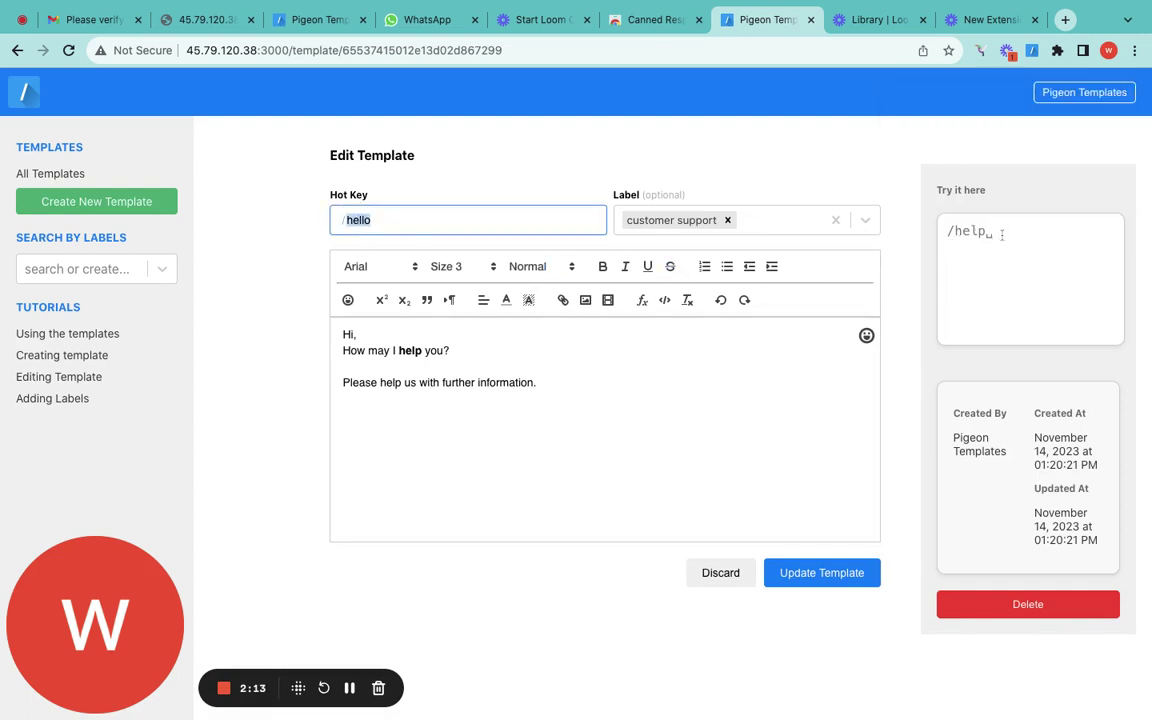
{"action": "left_click", "coordinate": [418, 28]}
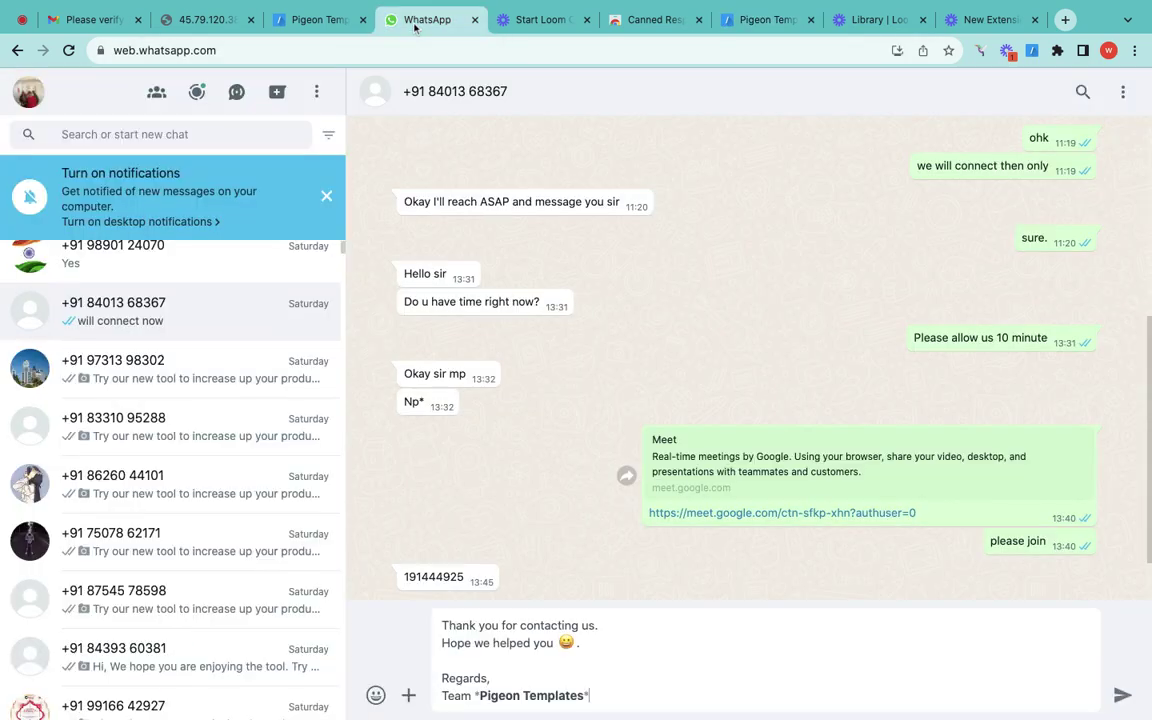
{"action": "left_click", "coordinate": [94, 20]}
{"action": "key", "text": "ctrl+a"}
{"action": "key", "text": "BackSpace"}
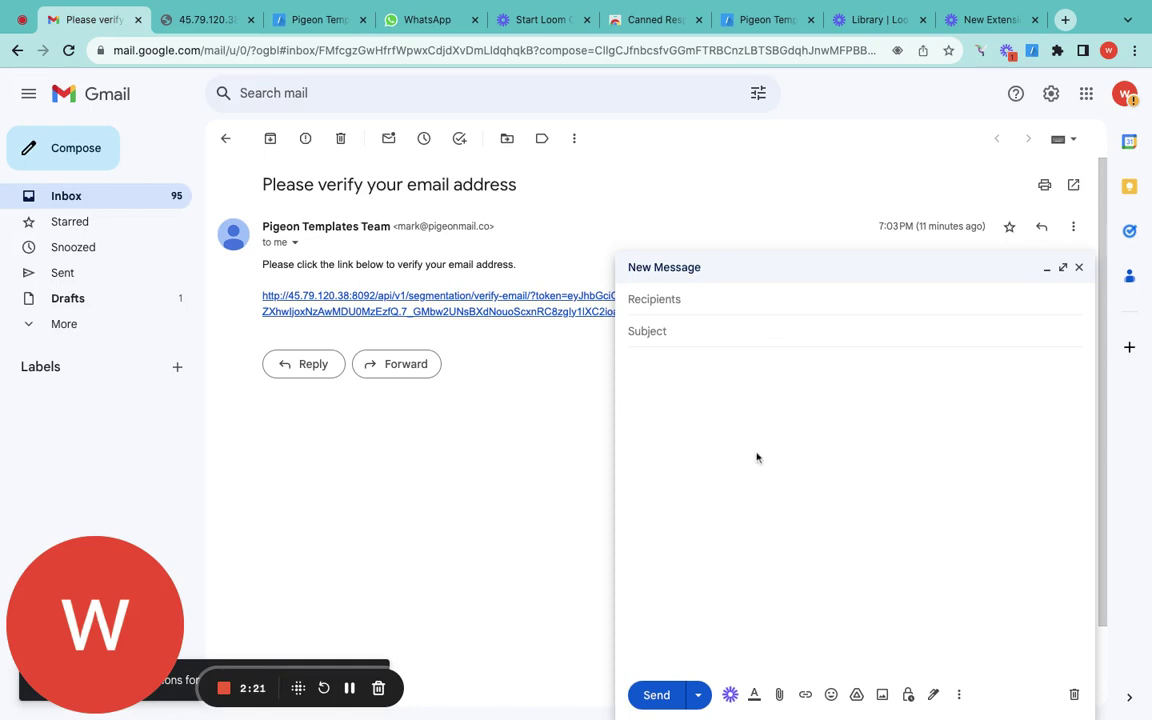
Step: Reply to the Gmail verification email with the expanded /hello template text
{"action": "left_click", "coordinate": [309, 364]}
{"action": "type", "text": "/hello"}
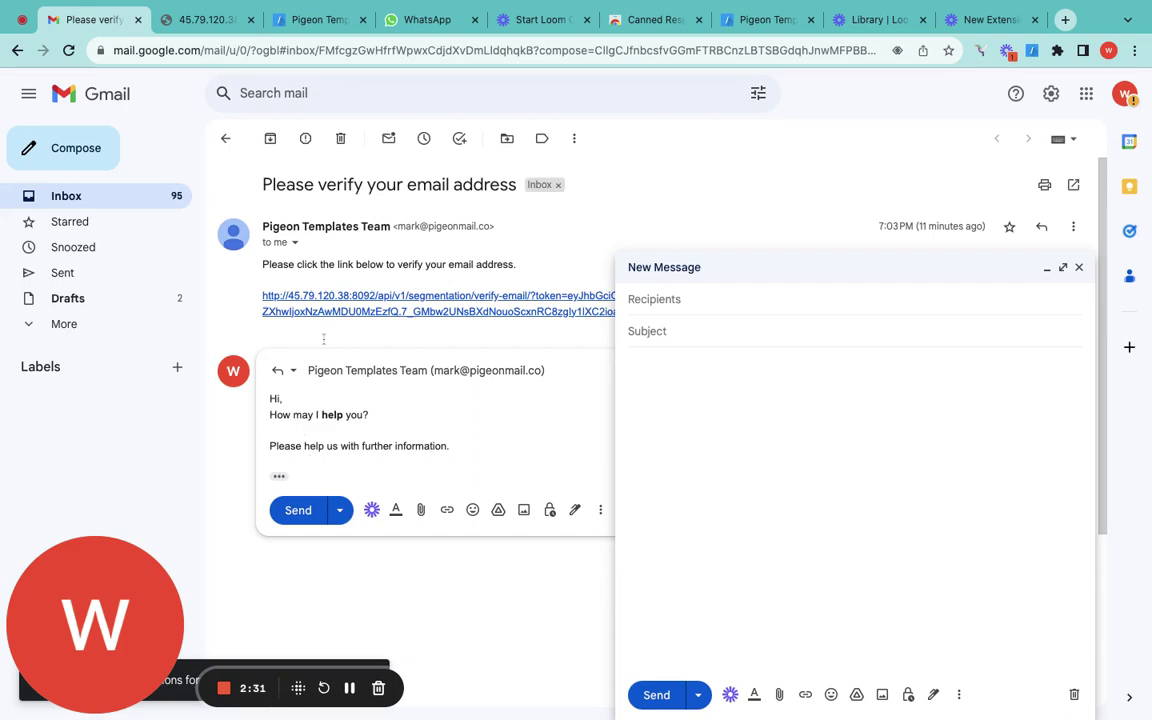
{"action": "left_click", "coordinate": [400, 20]}
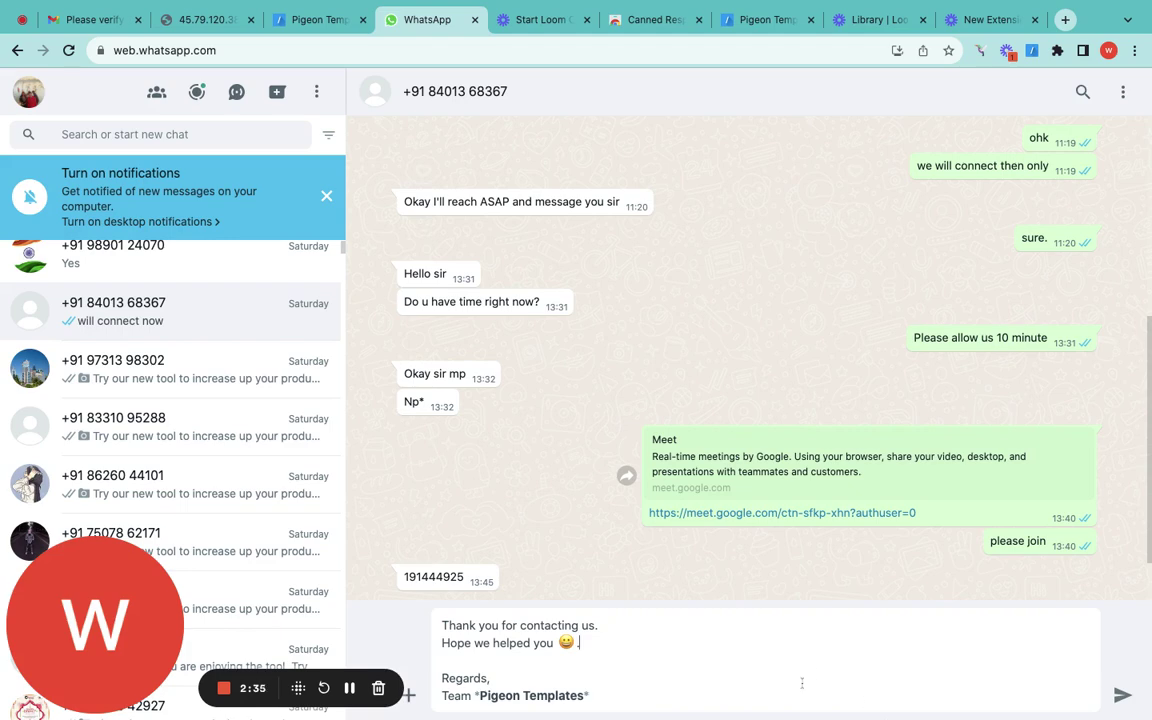
Step: Clear the WhatsApp message draft and expand /hello into the message box
{"action": "key", "text": "super+a"}
{"action": "key", "text": "BackSpace"}
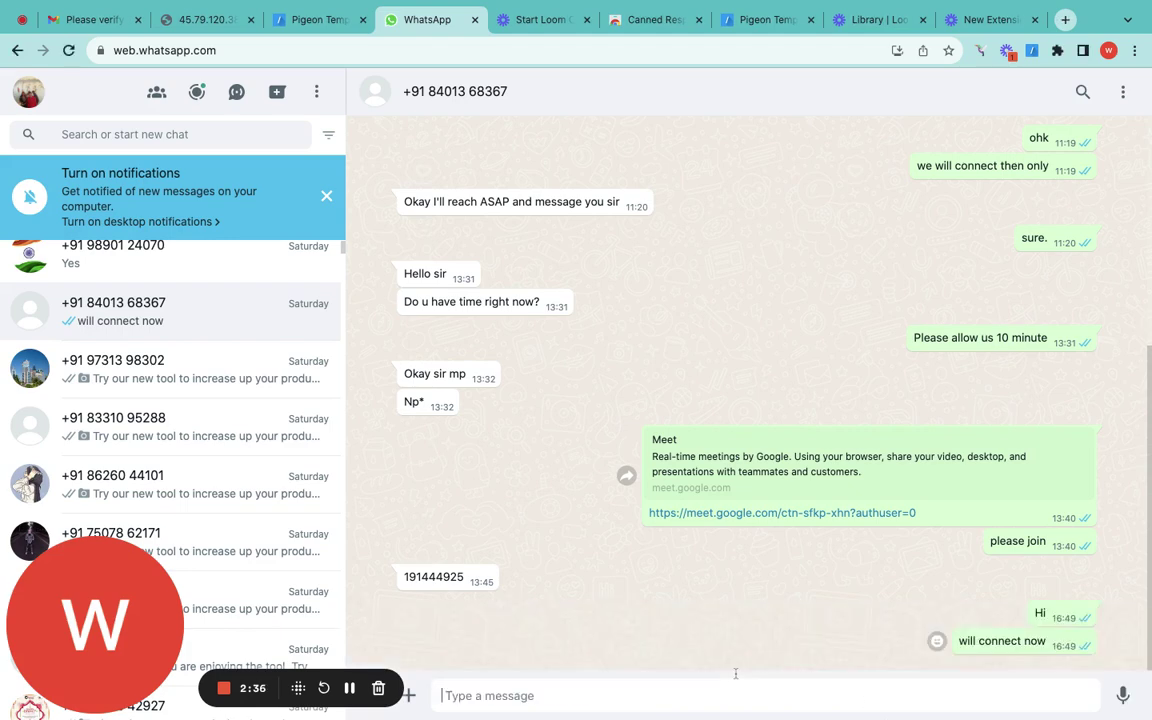
{"action": "type", "text": "/"}
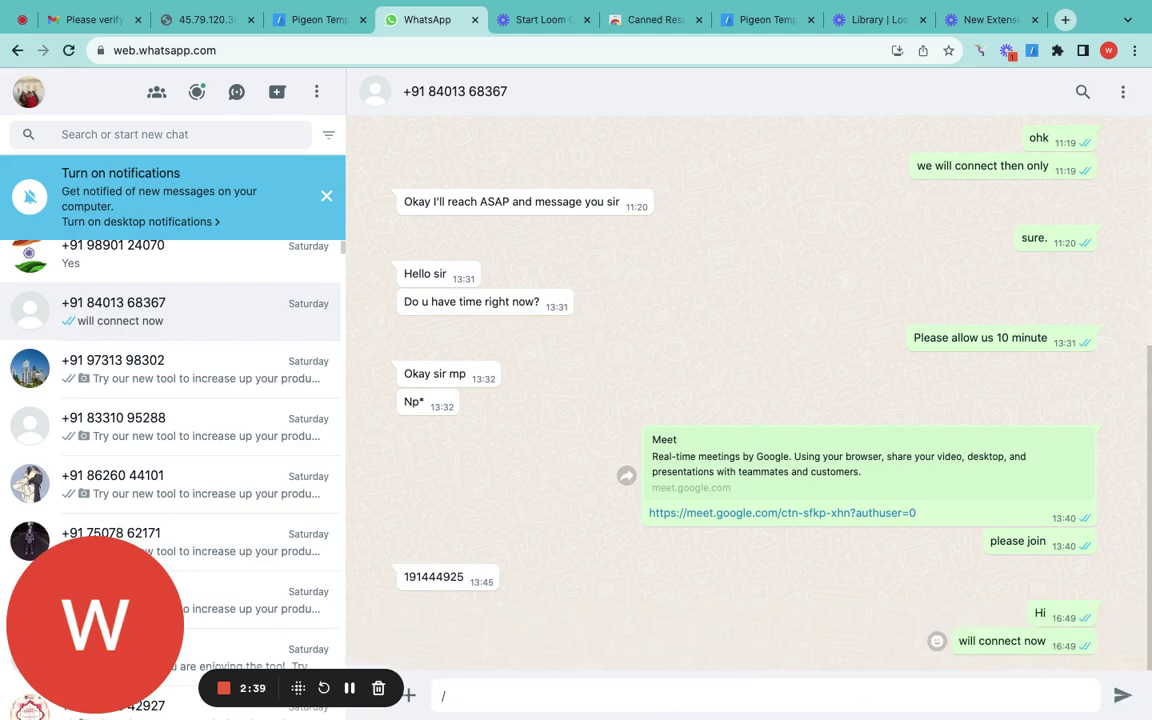
{"action": "type", "text": "hello"}
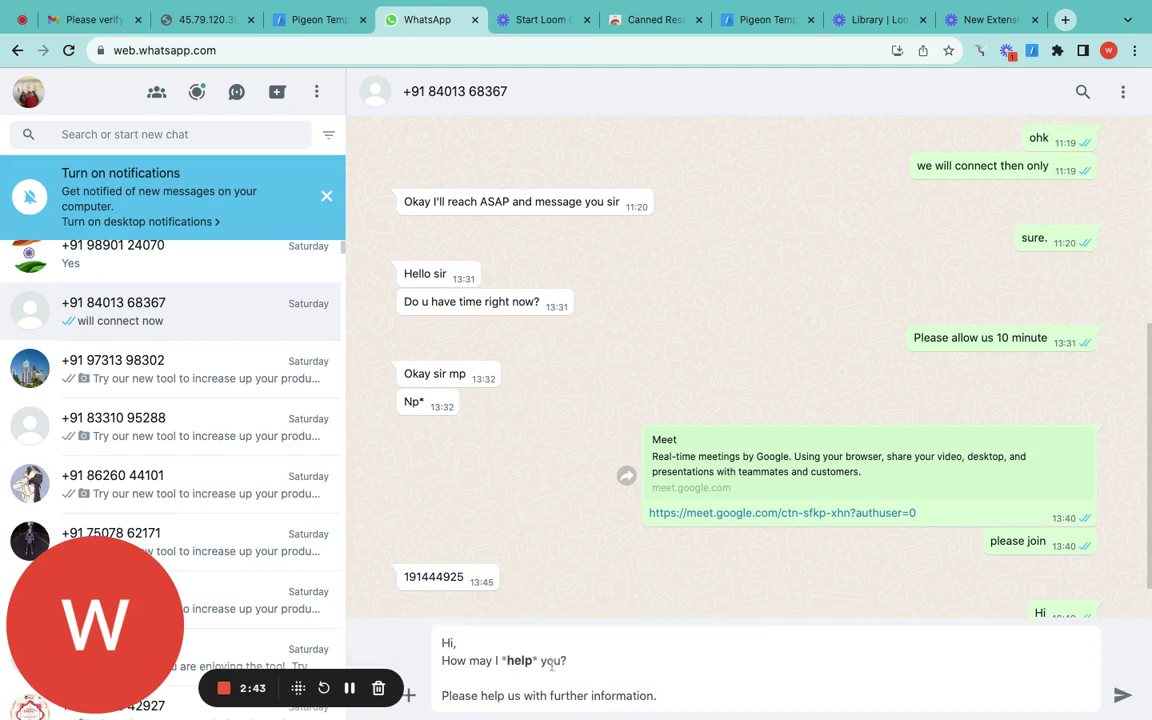
{"action": "left_click", "coordinate": [765, 19]}
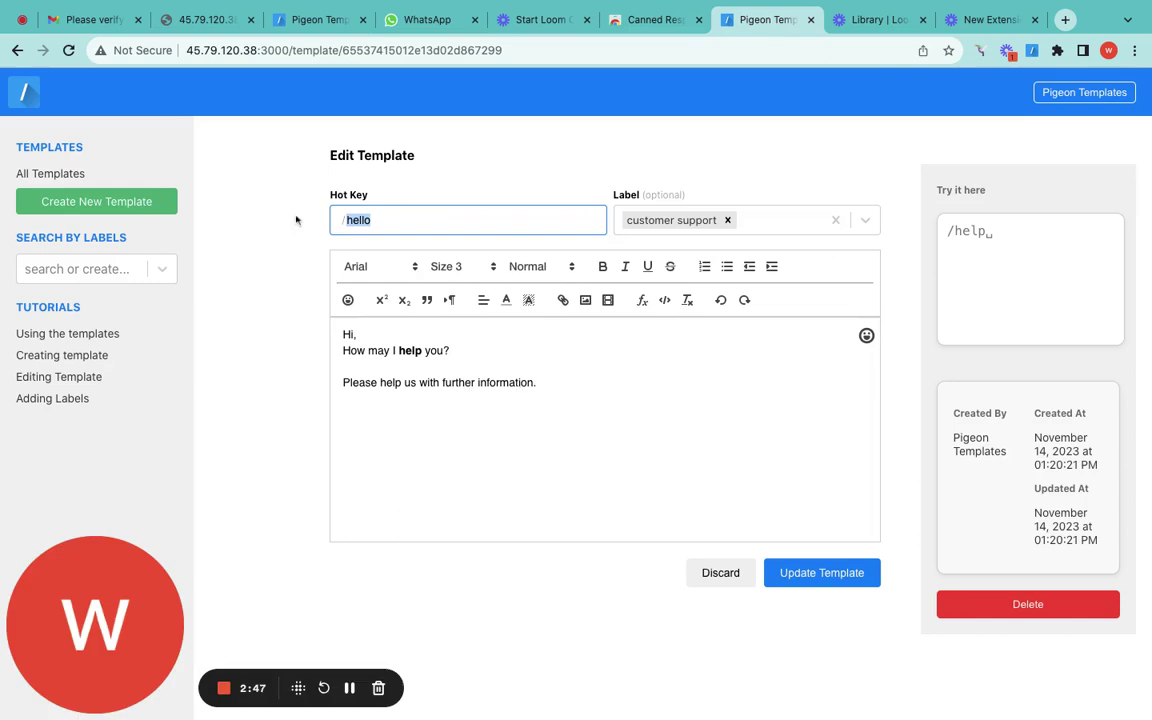
Step: Start a new template and set its hot key to /help, avoiding the duplicate /hello
{"action": "left_click", "coordinate": [60, 174]}
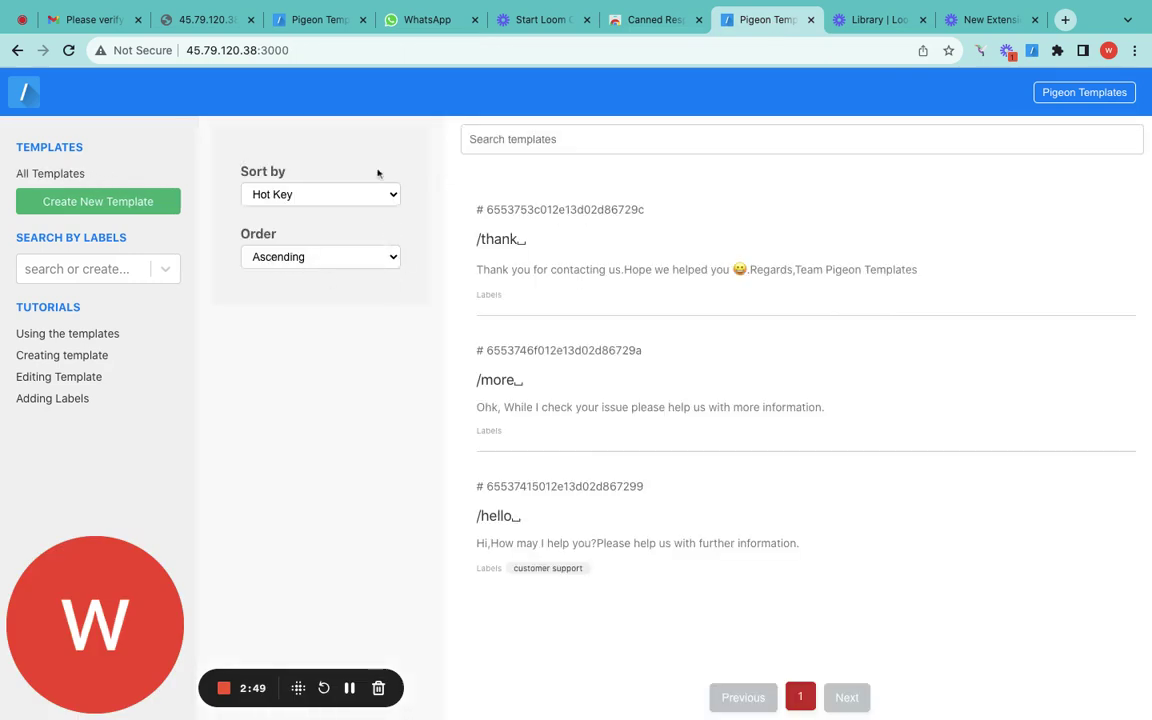
{"action": "left_click", "coordinate": [77, 203]}
{"action": "left_click", "coordinate": [478, 222]}
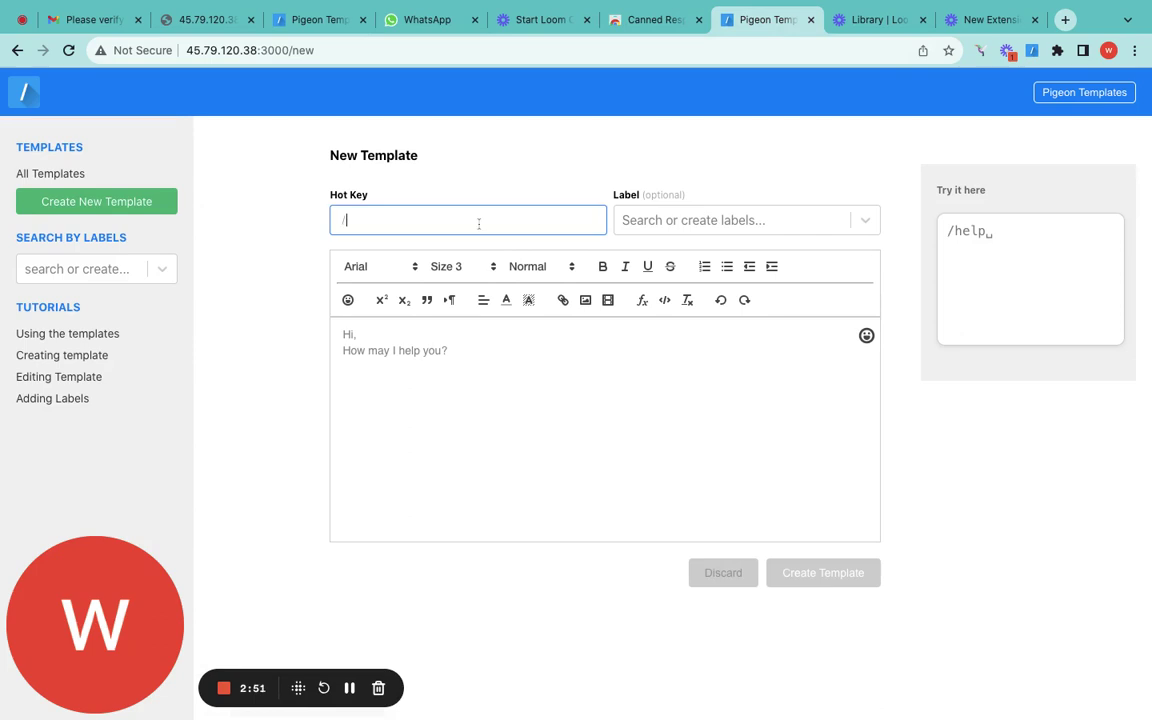
{"action": "type", "text": "/he"}
{"action": "key", "text": "BackSpace"}
{"action": "key", "text": "BackSpace"}
{"action": "type", "text": "hello"}
{"action": "key", "text": "BackSpace"}
{"action": "key", "text": "BackSpace"}
{"action": "type", "text": "lo"}
{"action": "key", "text": "BackSpace"}
{"action": "type", "text": "lp"}
Step: Write the thank-you-for-kind-words body offering further help, bold 'help', and create the template
{"action": "left_click", "coordinate": [388, 360]}
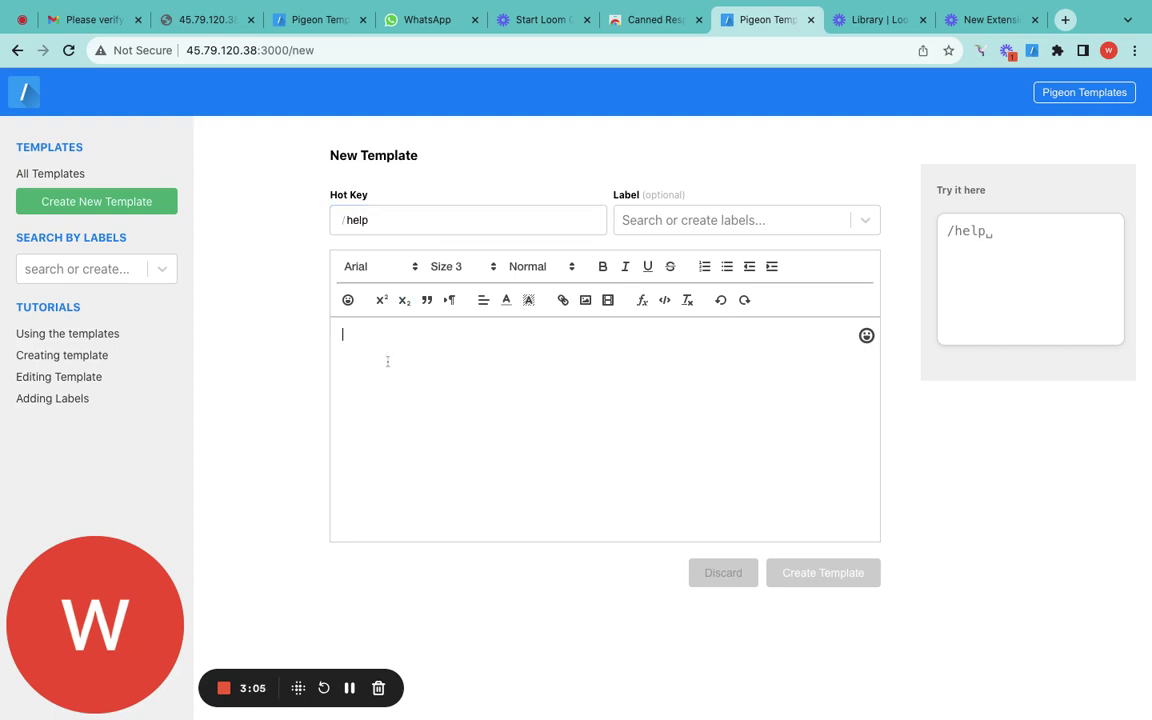
{"action": "type", "text": "Thank y"}
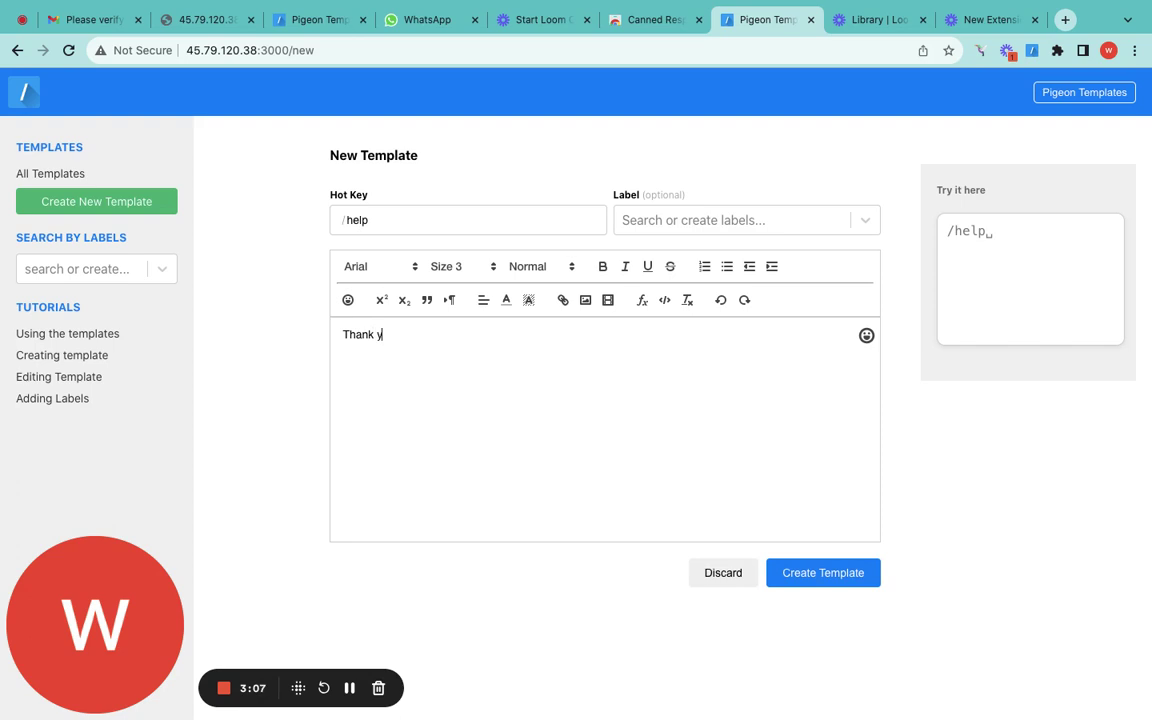
{"action": "type", "text": "ou for your kind wor"}
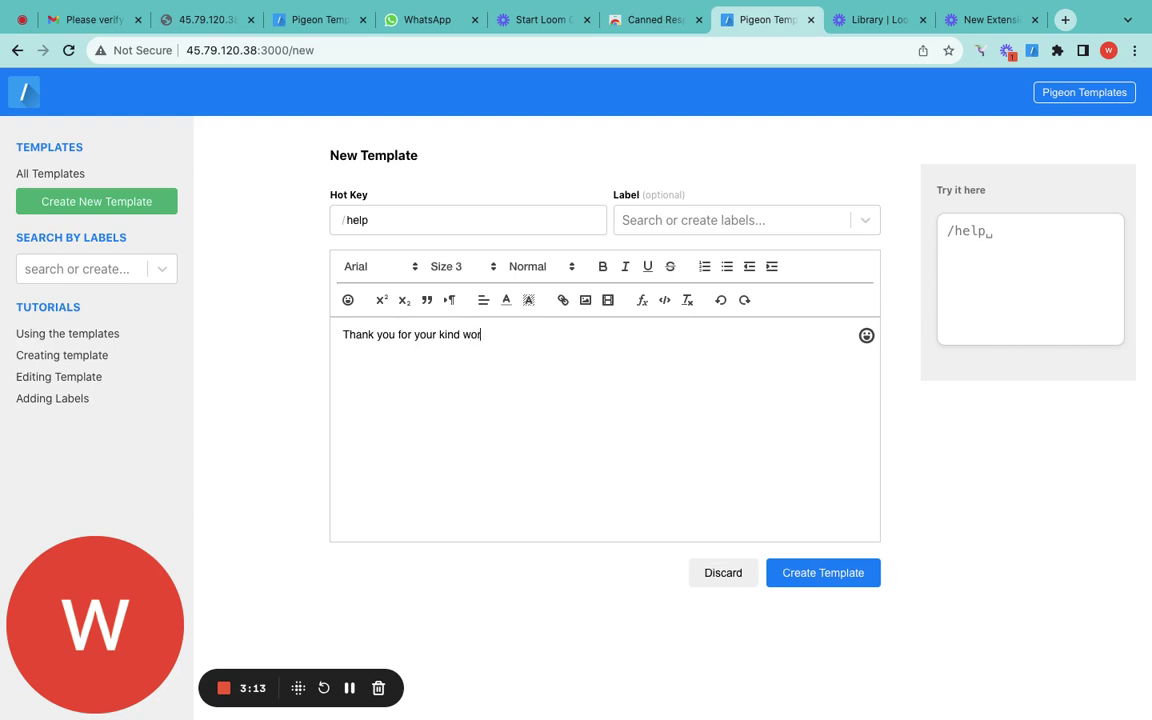
{"action": "type", "text": "ds. Please let us k"}
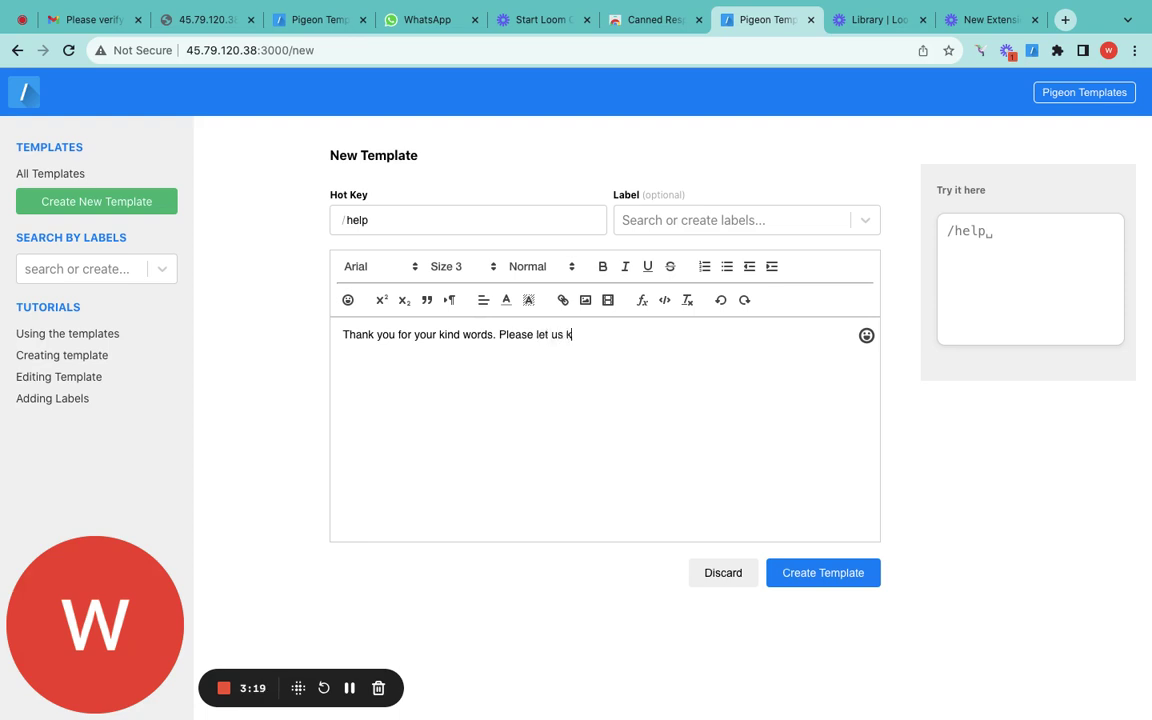
{"action": "type", "text": "now if"}
{"action": "type", "text": "we can help further"}
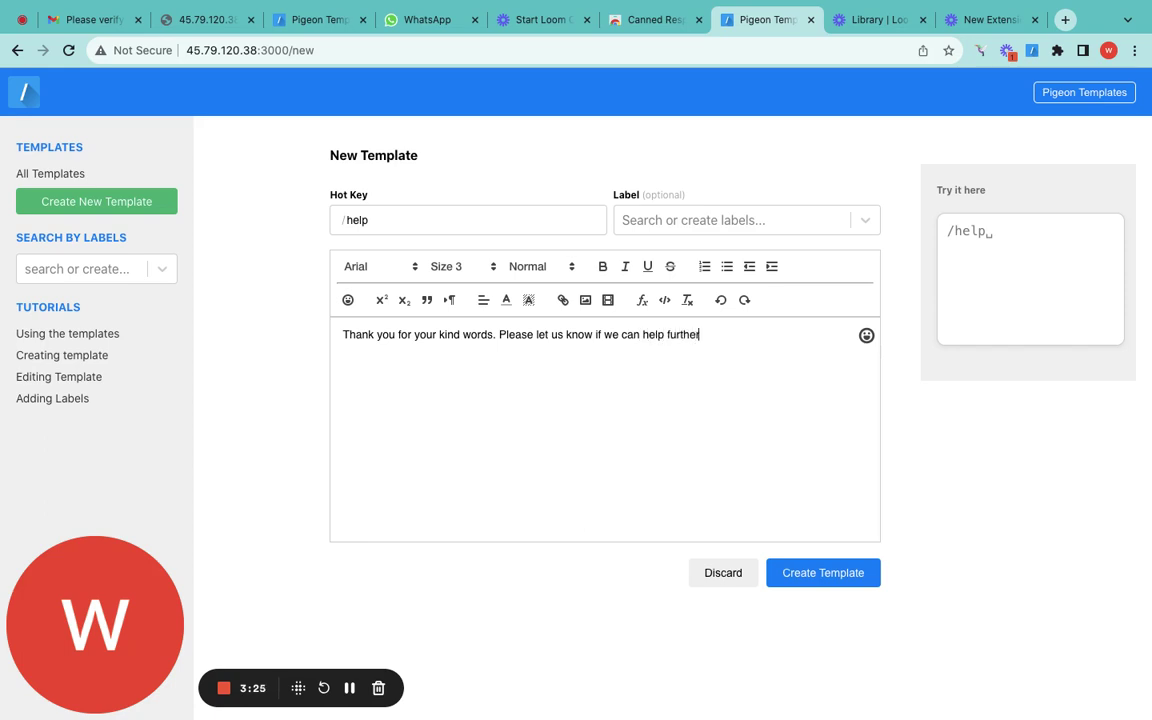
{"action": "type", "text": "."}
{"action": "double_click", "coordinate": [653, 334]}
{"action": "left_click", "coordinate": [603, 267]}
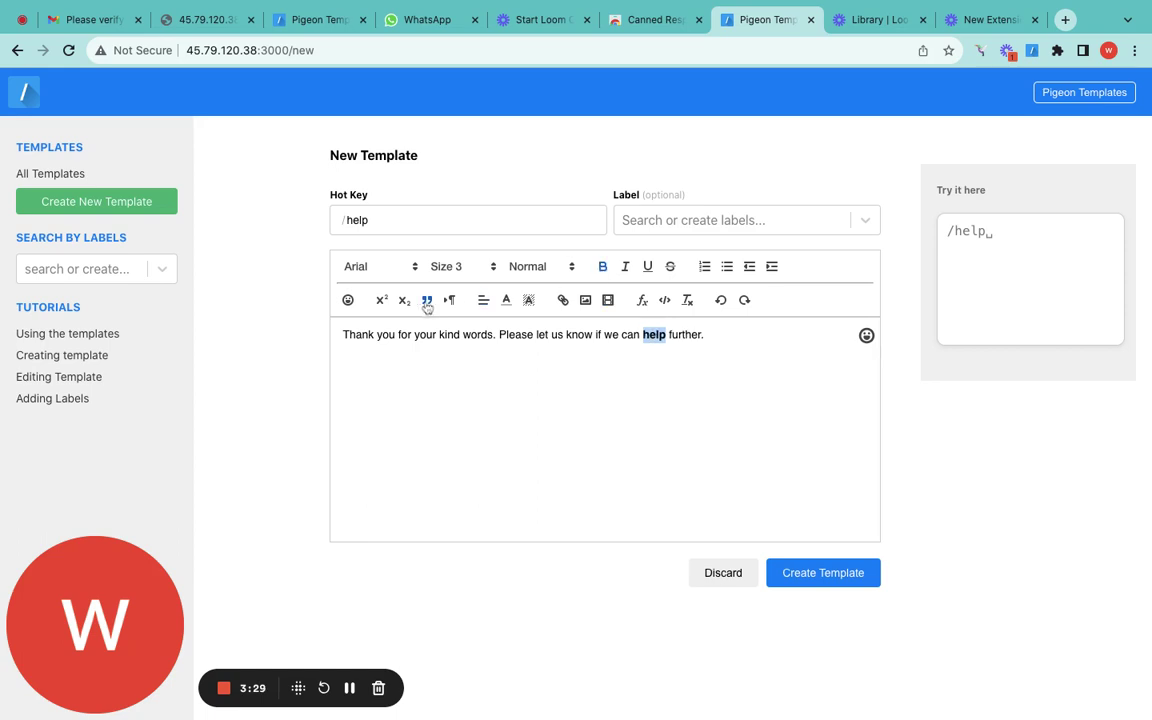
{"action": "left_click", "coordinate": [596, 385]}
{"action": "left_click", "coordinate": [823, 575]}
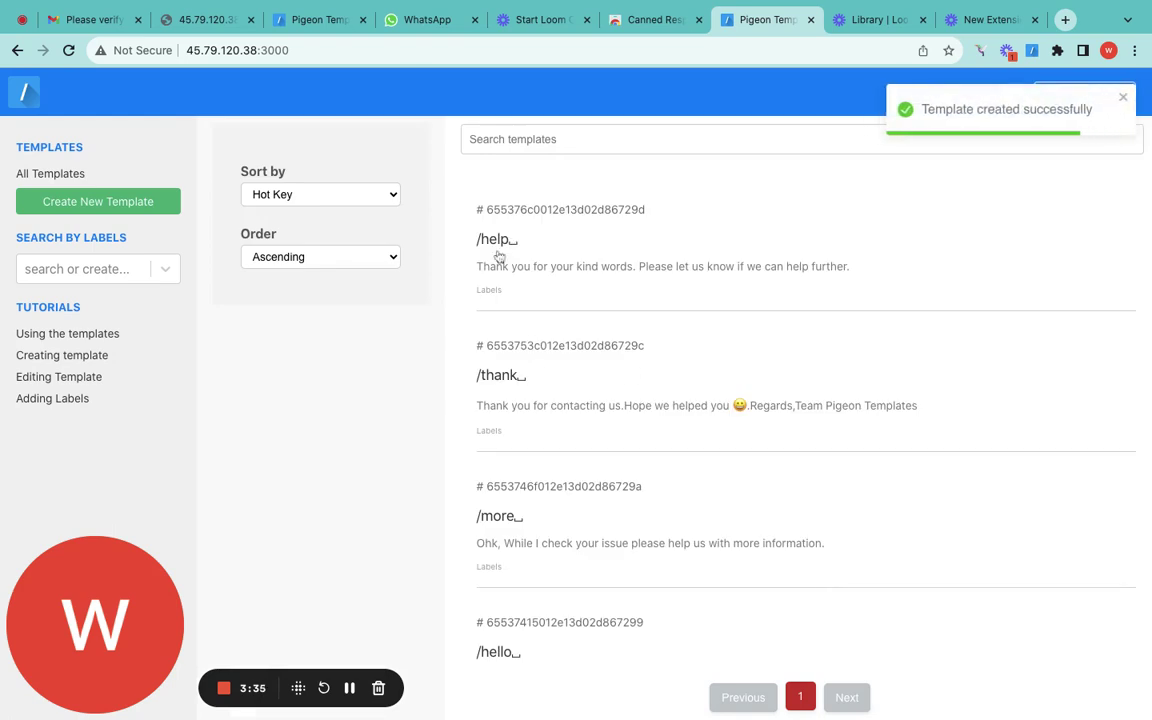
{"action": "left_click", "coordinate": [427, 19]}
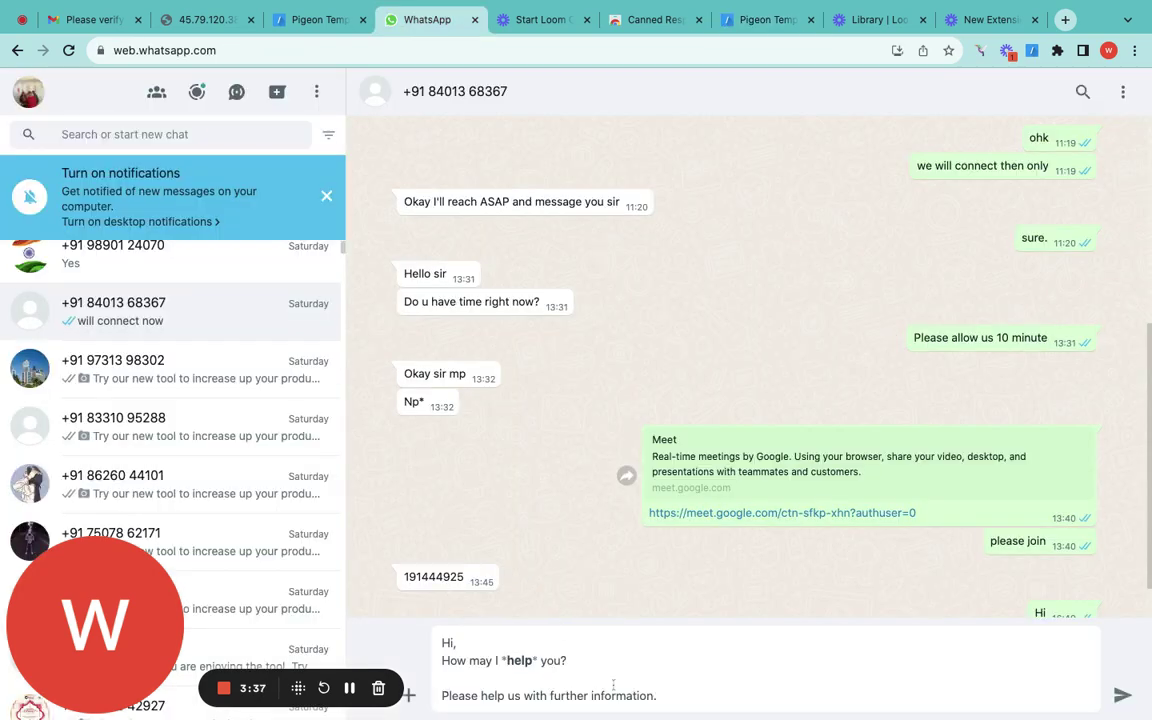
Step: In WhatsApp, expand /help, then replace that draft with the expanded /thank text
{"action": "type", "text": "/help"}
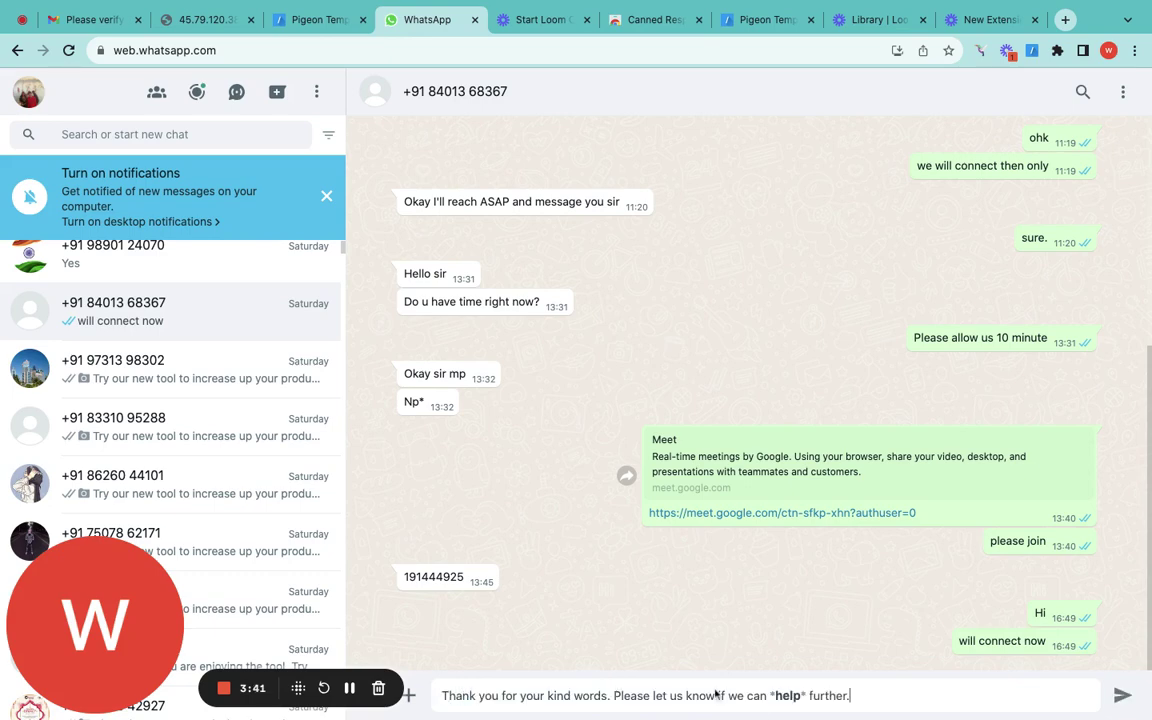
{"action": "triple_click", "coordinate": [833, 697]}
{"action": "type", "text": "/thank"}
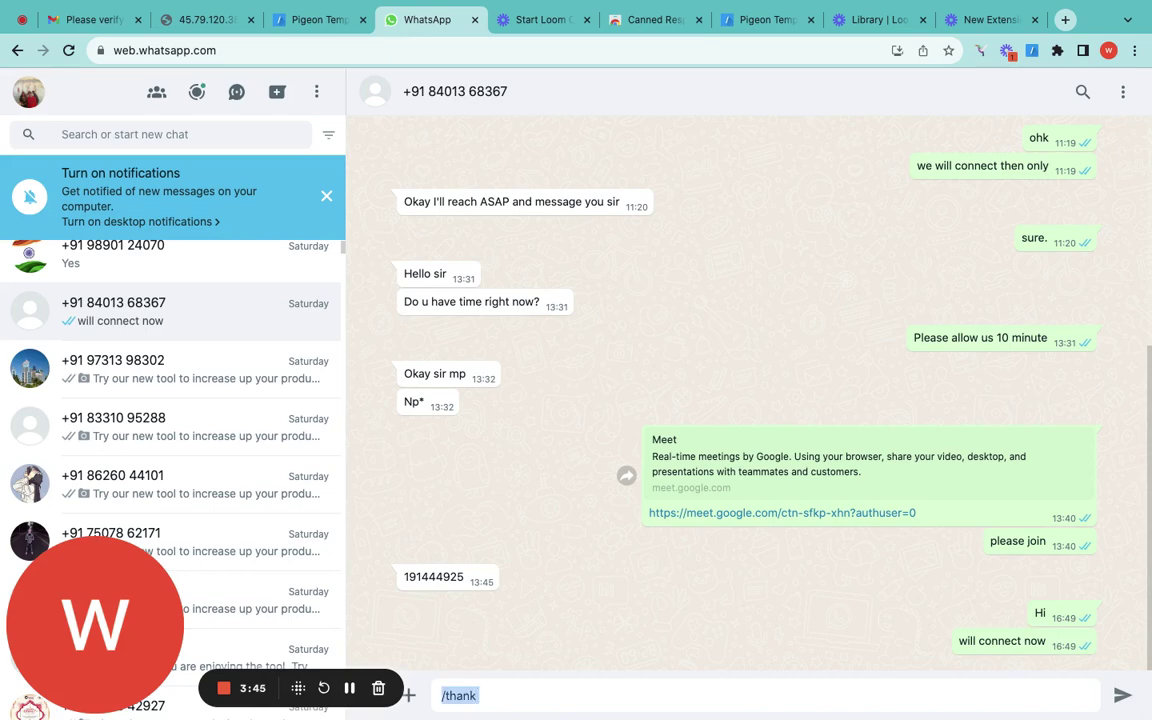
{"action": "key", "text": "ctrl+a"}
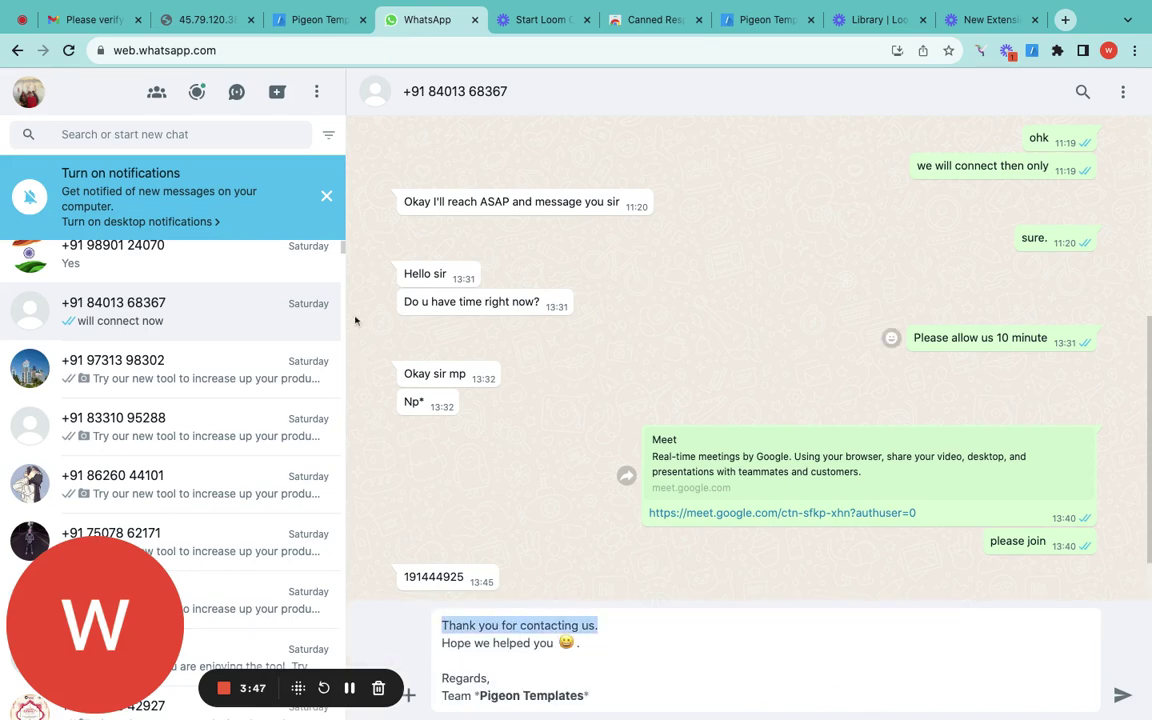
Step: Type /help and /hello in the new Gmail message body to expand them
{"action": "left_click", "coordinate": [92, 19]}
{"action": "left_click", "coordinate": [728, 417]}
{"action": "type", "text": "/help further."}
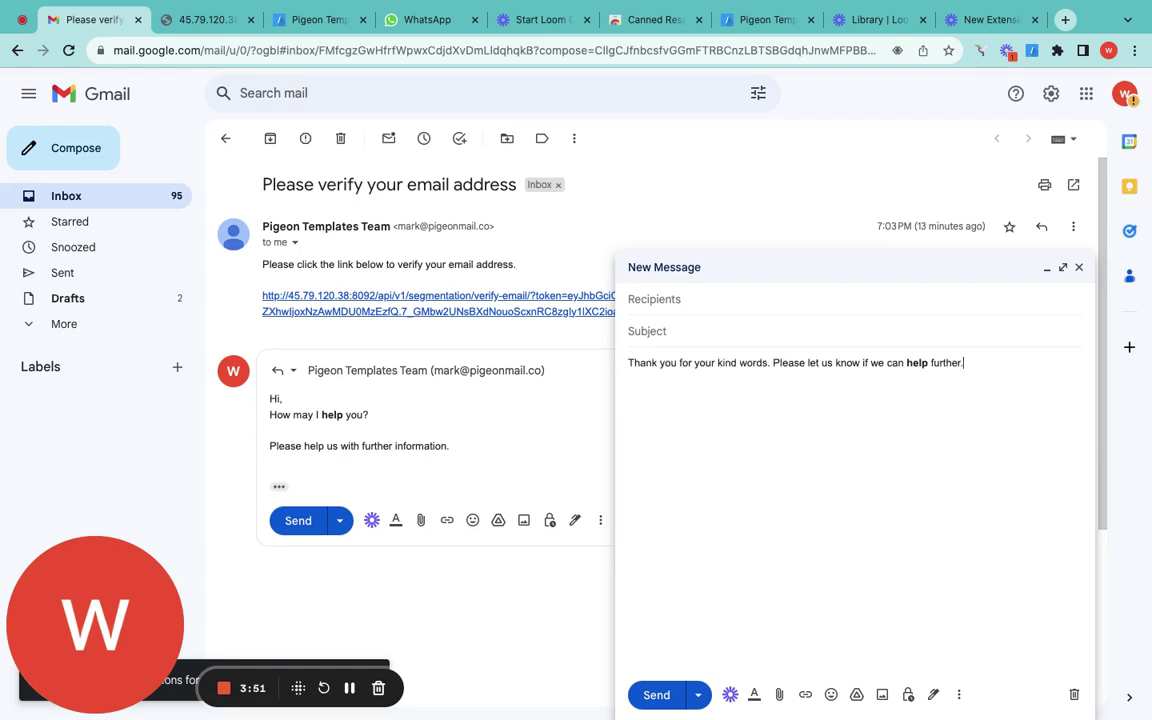
{"action": "type", "text": "/hello"}
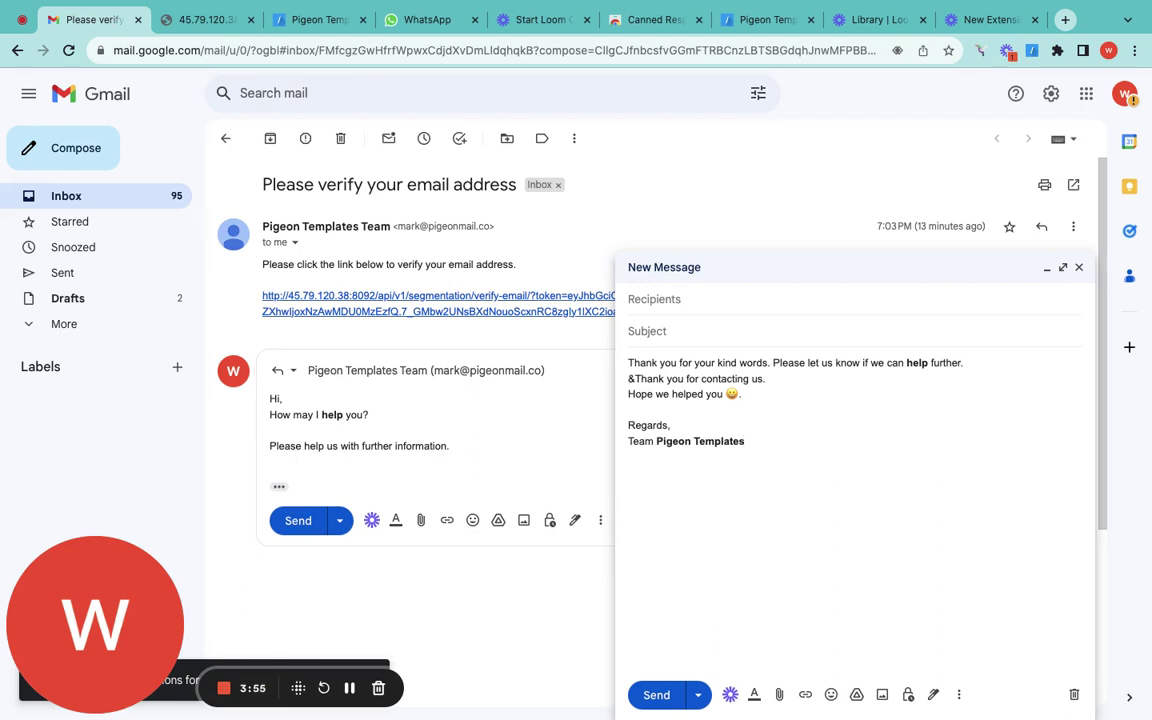
Step: Clear the Gmail message body so it holds only the expanded /hello greeting
{"action": "key", "text": "ctrl+a"}
{"action": "key", "text": "BackSpace"}
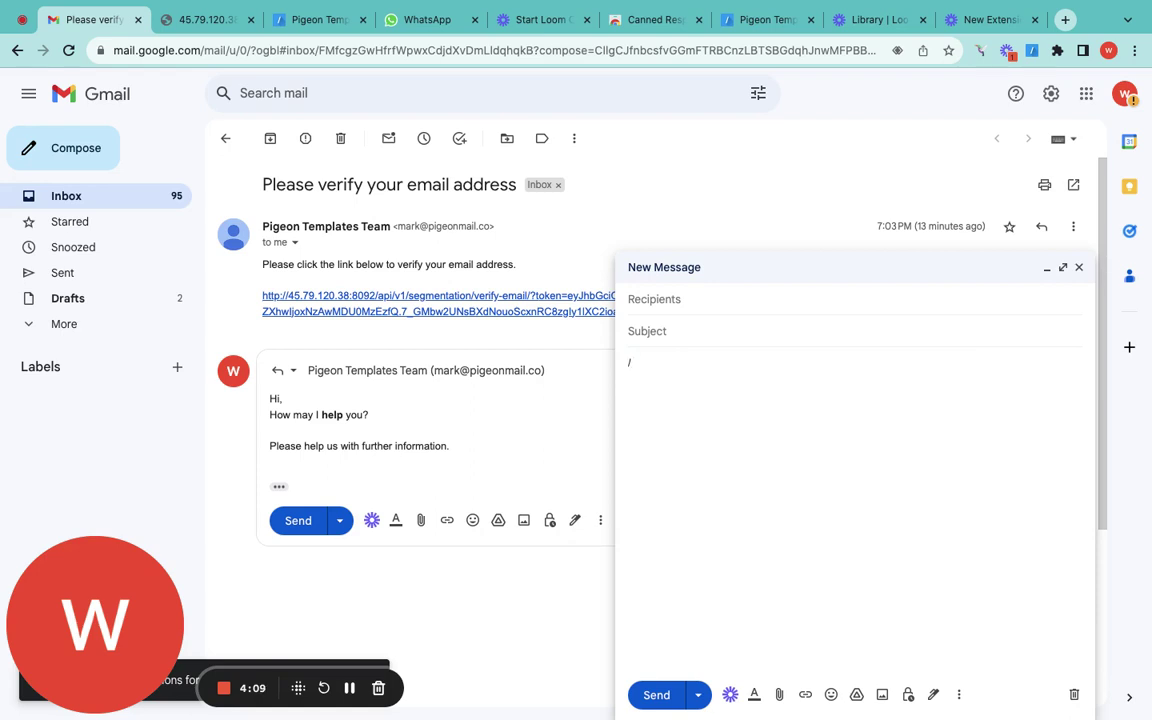
{"action": "type", "text": "e"}
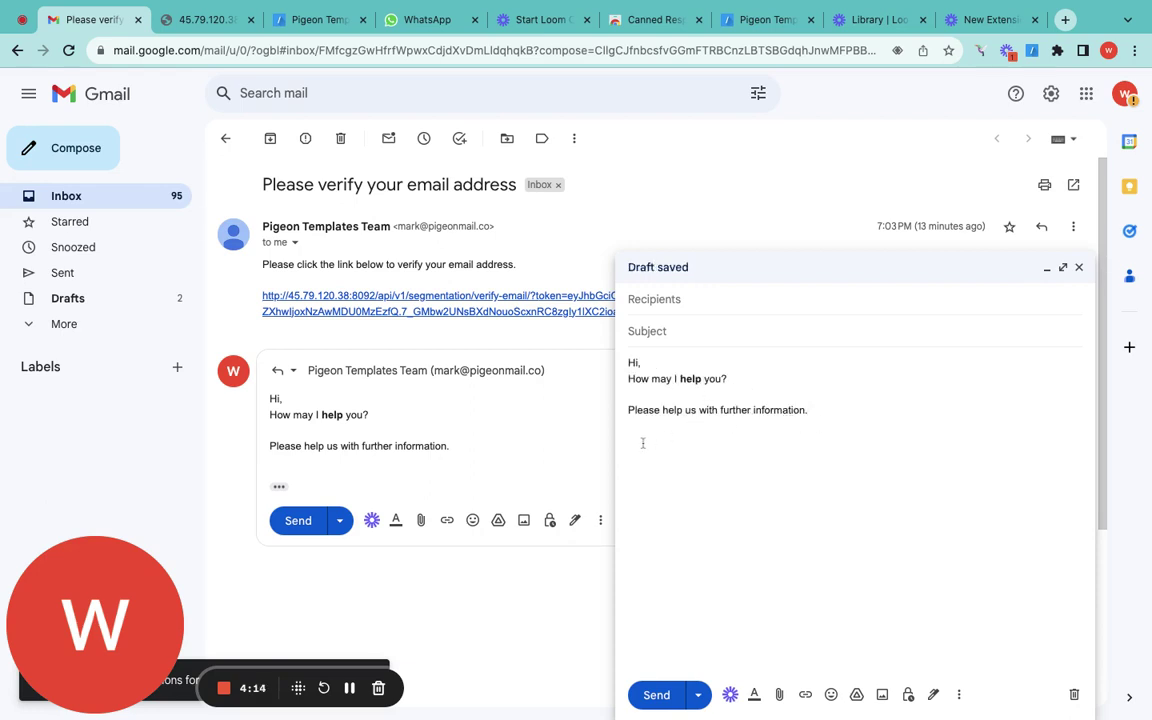
{"action": "left_click", "coordinate": [765, 19]}
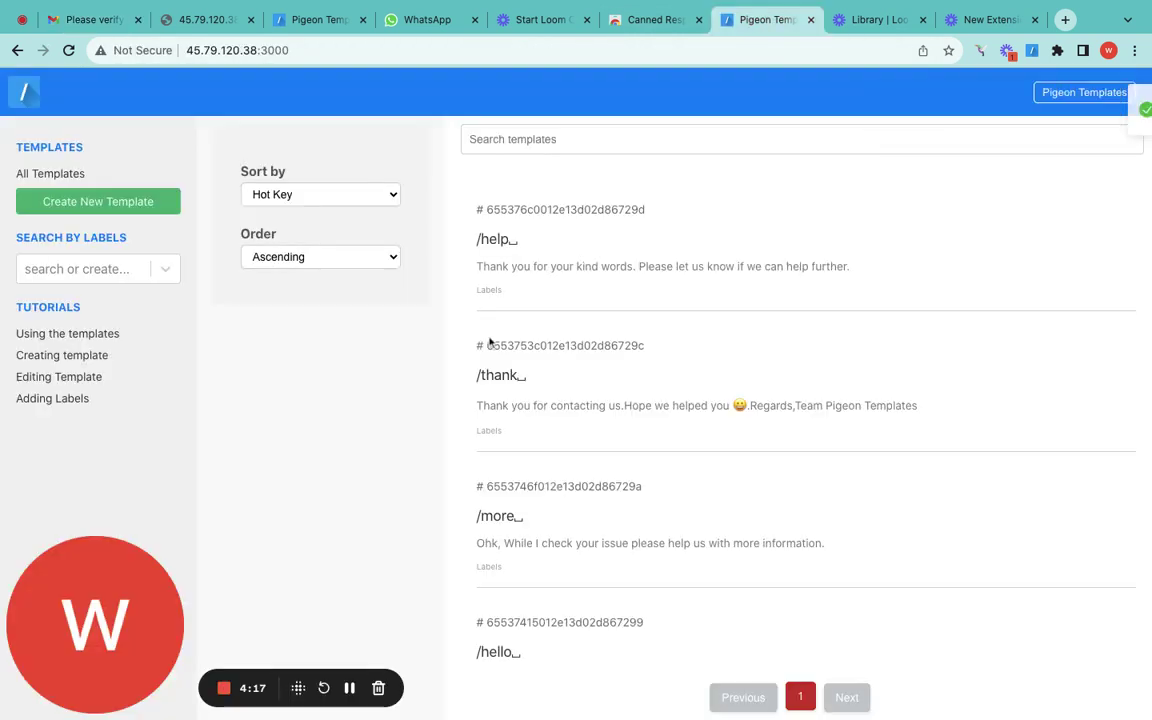
Step: Assign the 'tech team' label to the /more template and update it
{"action": "scroll", "coordinate": [465, 419], "scroll_direction": "down", "scroll_amount": 2}
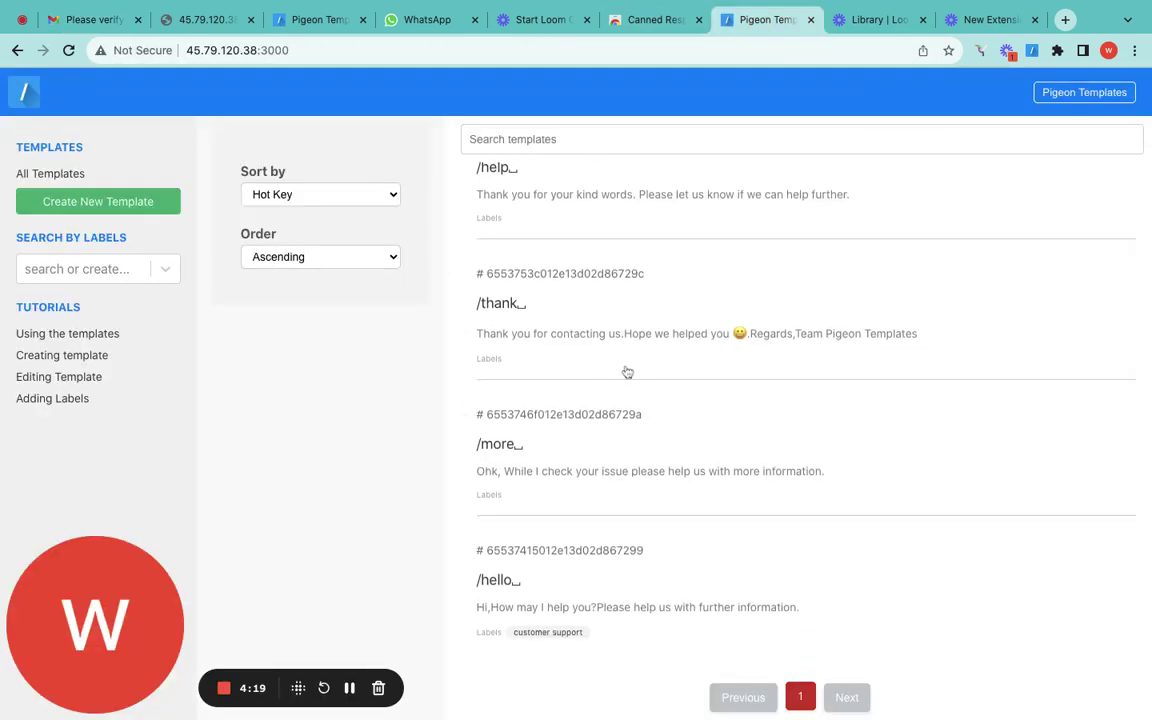
{"action": "scroll", "coordinate": [571, 589], "scroll_direction": "up", "scroll_amount": 2}
{"action": "scroll", "coordinate": [545, 530], "scroll_direction": "down", "scroll_amount": 2}
{"action": "scroll", "coordinate": [578, 481], "scroll_direction": "up", "scroll_amount": 2}
{"action": "scroll", "coordinate": [553, 320], "scroll_direction": "down", "scroll_amount": 2}
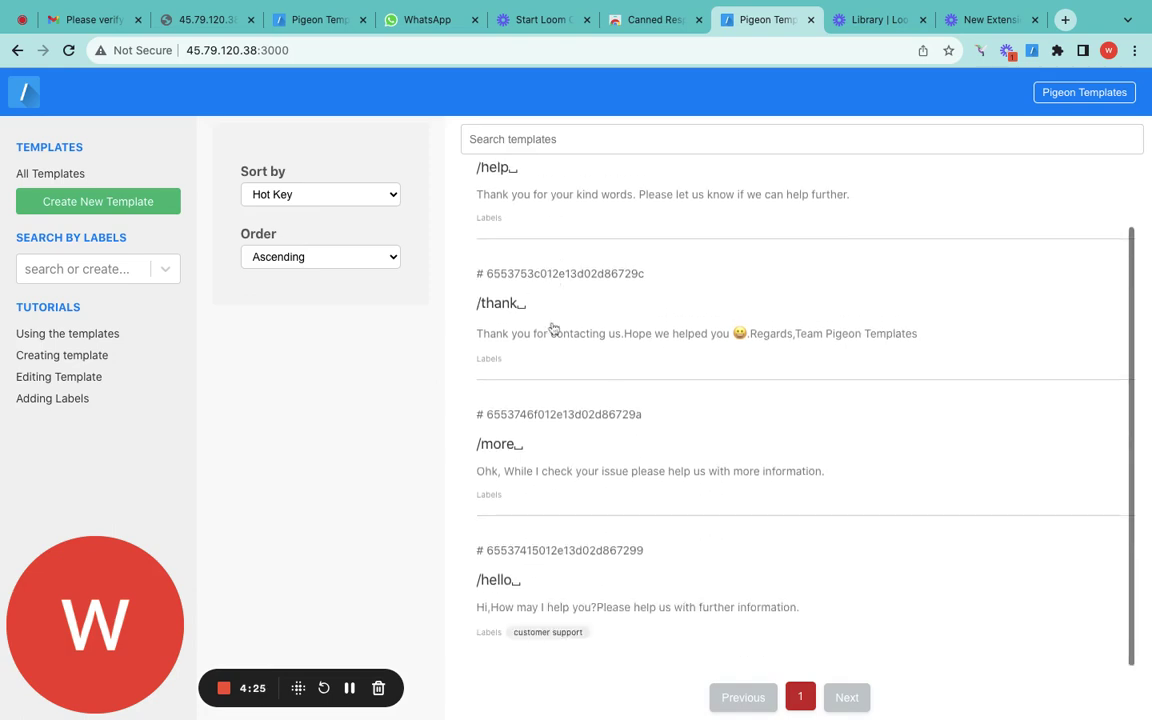
{"action": "left_click", "coordinate": [568, 460]}
{"action": "left_click", "coordinate": [675, 226]}
{"action": "left_click", "coordinate": [650, 285]}
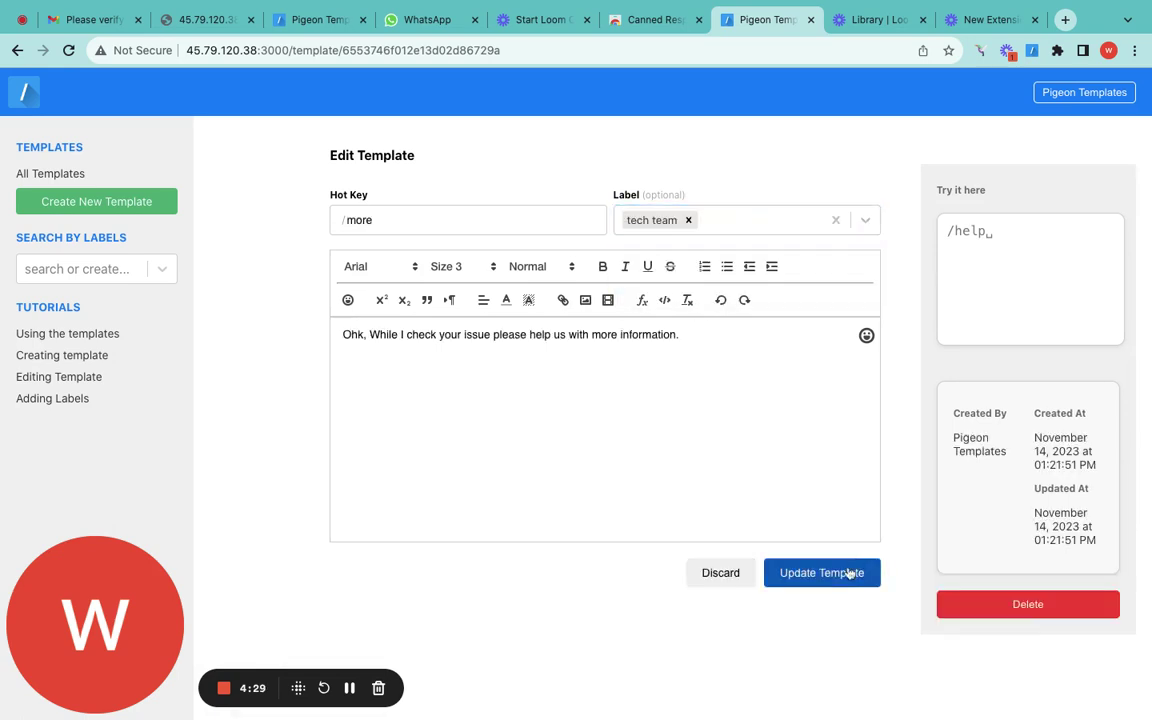
{"action": "left_click", "coordinate": [822, 572]}
{"action": "scroll", "coordinate": [504, 427], "scroll_direction": "down", "scroll_amount": 2}
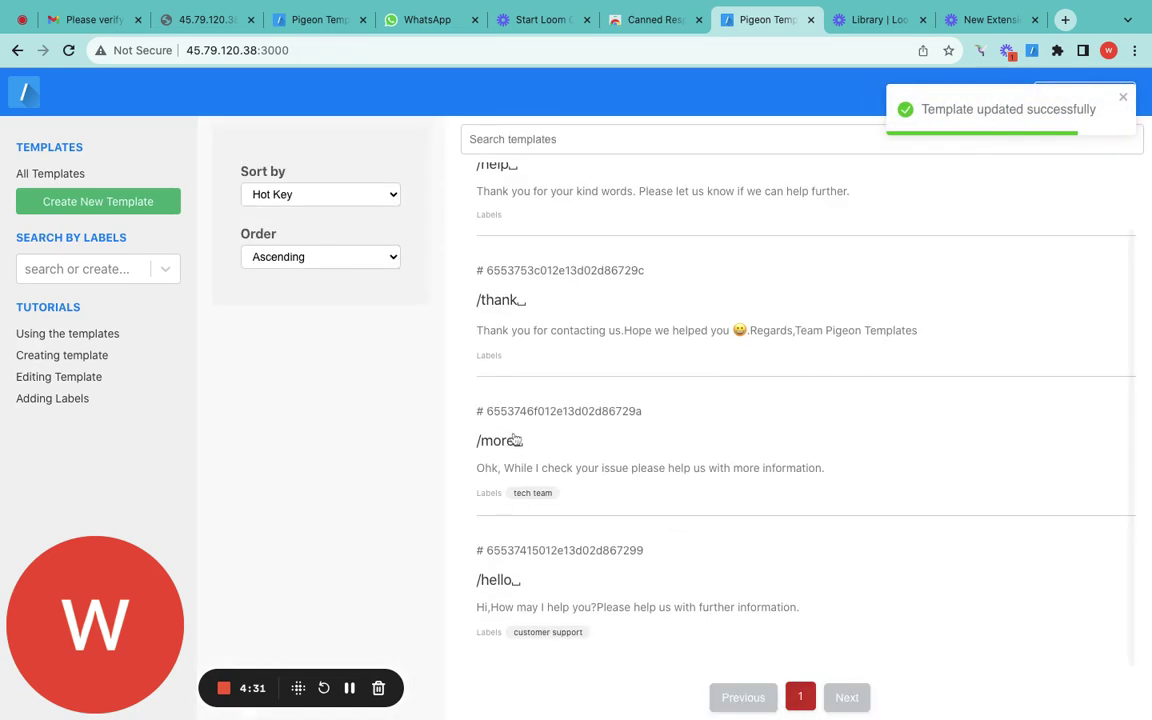